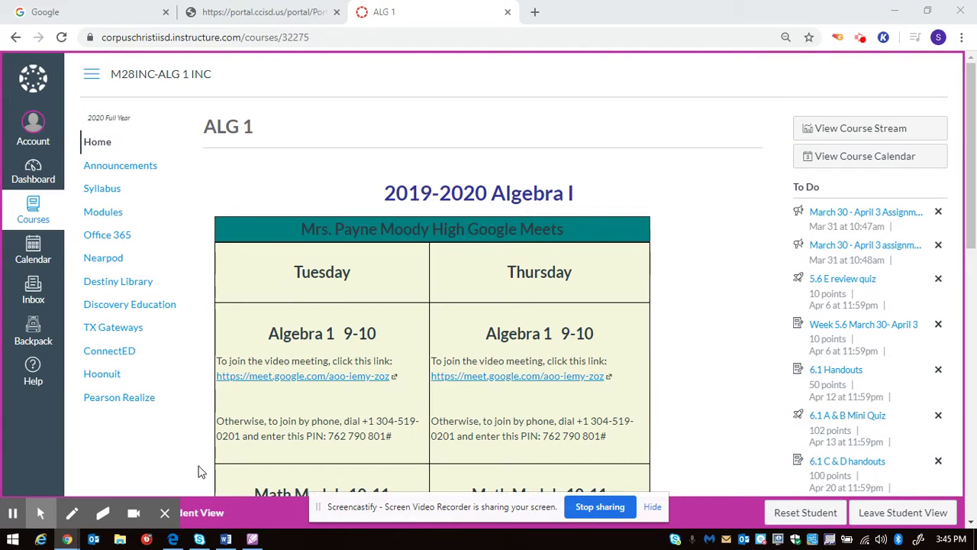
Reload the ALG 1 course home page and scroll down to the Algebra I Curriculum table
{"action": "left_click", "coordinate": [71, 512]}
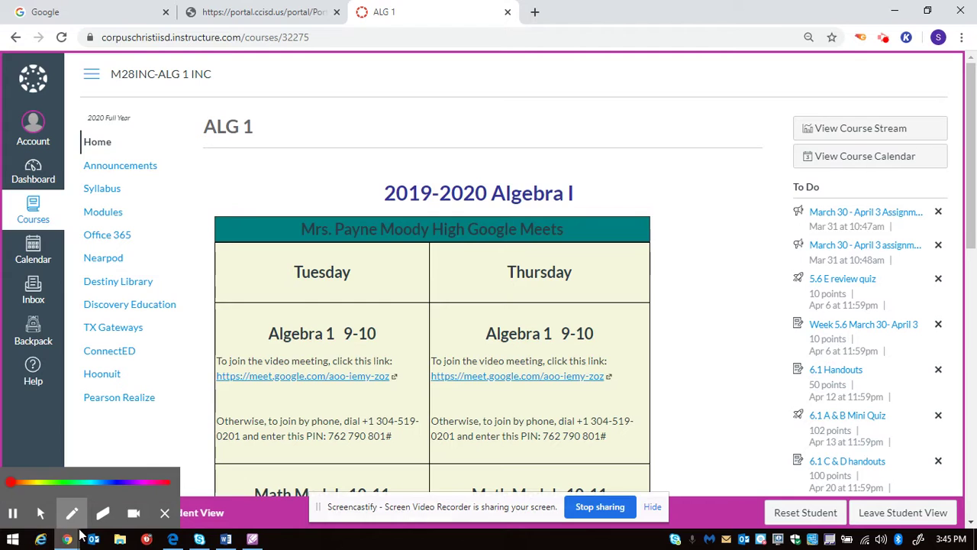
{"action": "left_click", "coordinate": [42, 516]}
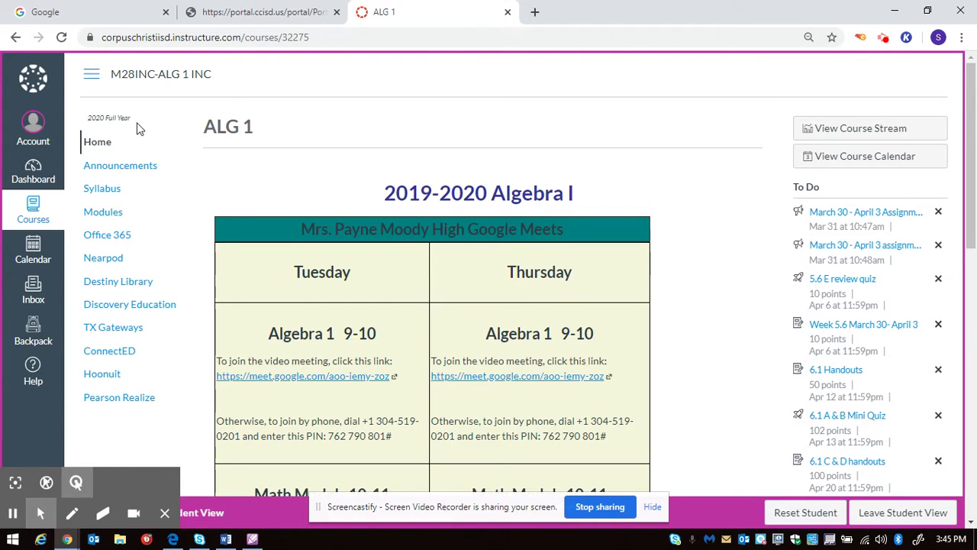
{"action": "left_click", "coordinate": [107, 143]}
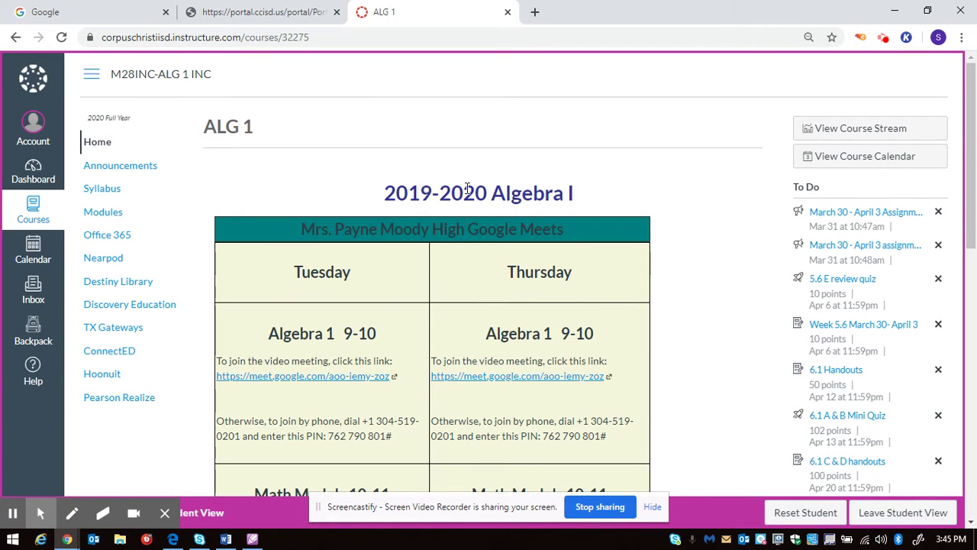
{"action": "scroll", "coordinate": [346, 200], "scroll_direction": "down", "scroll_amount": 2}
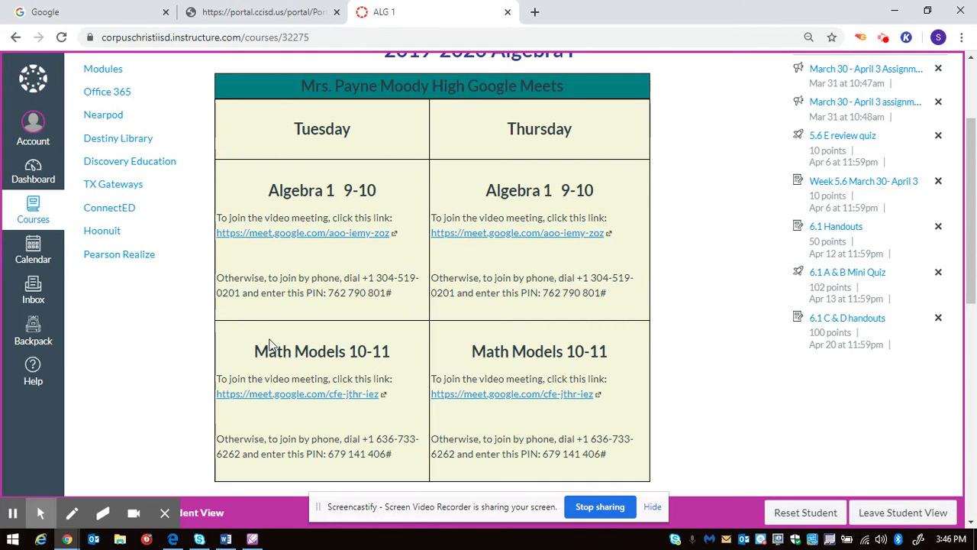
{"action": "scroll", "coordinate": [269, 345], "scroll_direction": "down", "scroll_amount": 1}
{"action": "scroll", "coordinate": [305, 306], "scroll_direction": "down", "scroll_amount": 2}
{"action": "scroll", "coordinate": [283, 264], "scroll_direction": "down", "scroll_amount": 1}
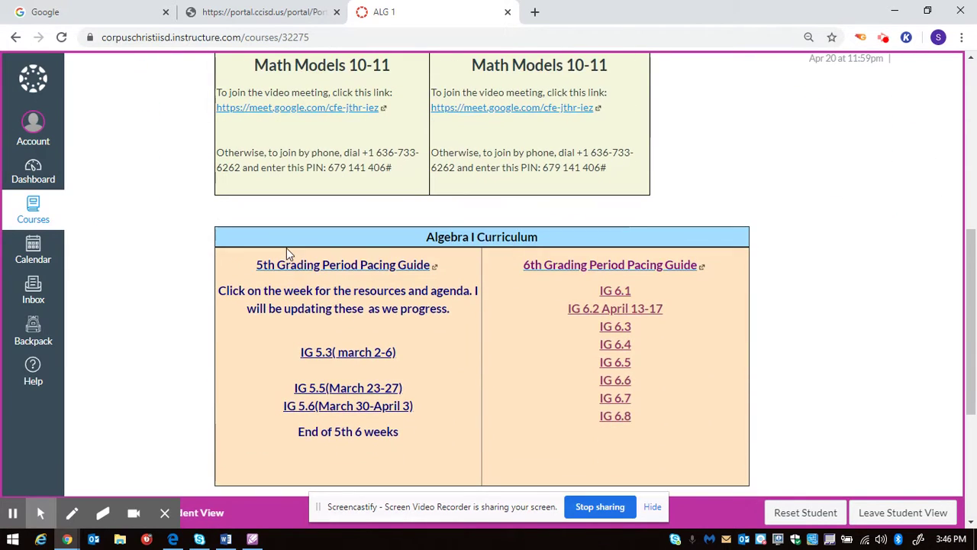
{"action": "scroll", "coordinate": [459, 237], "scroll_direction": "down", "scroll_amount": 1}
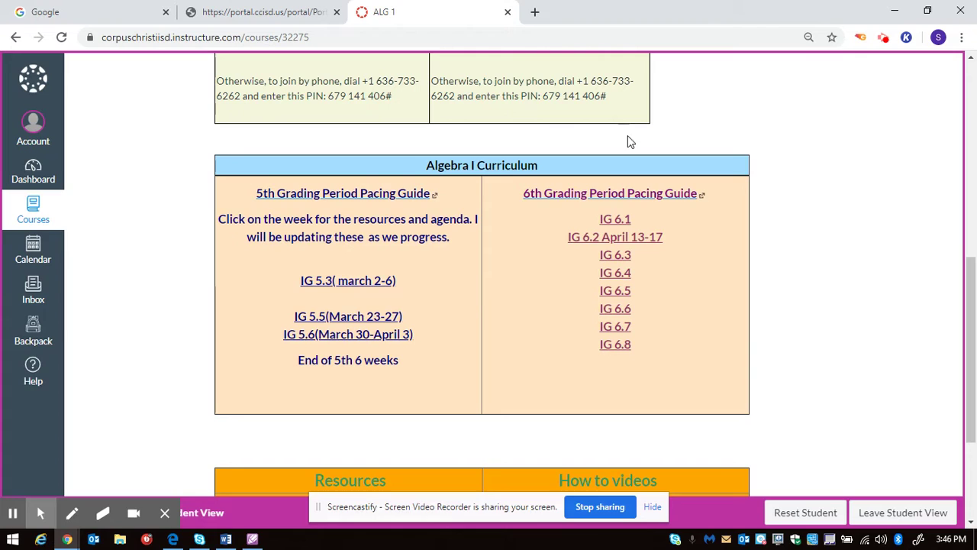
{"action": "left_click", "coordinate": [605, 243]}
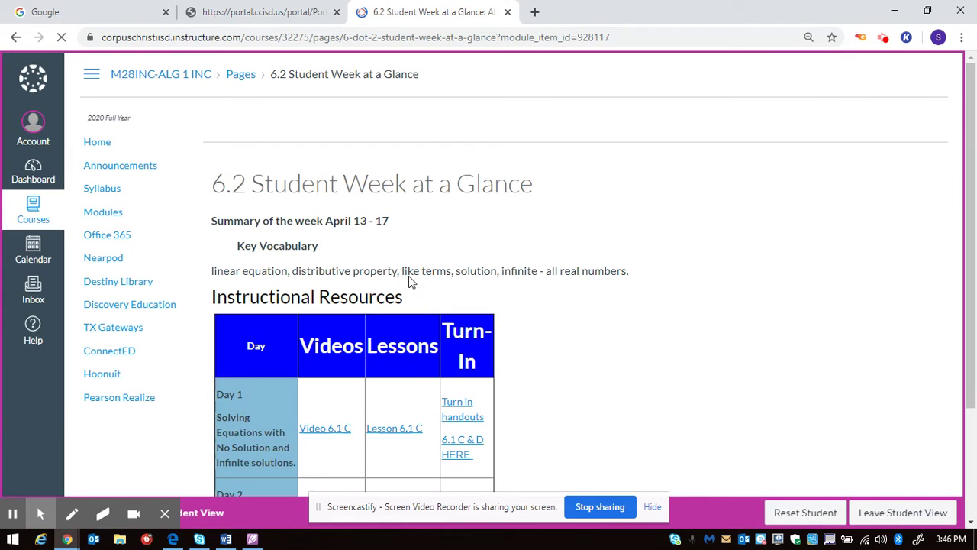
{"action": "scroll", "coordinate": [516, 336], "scroll_direction": "down", "scroll_amount": 2}
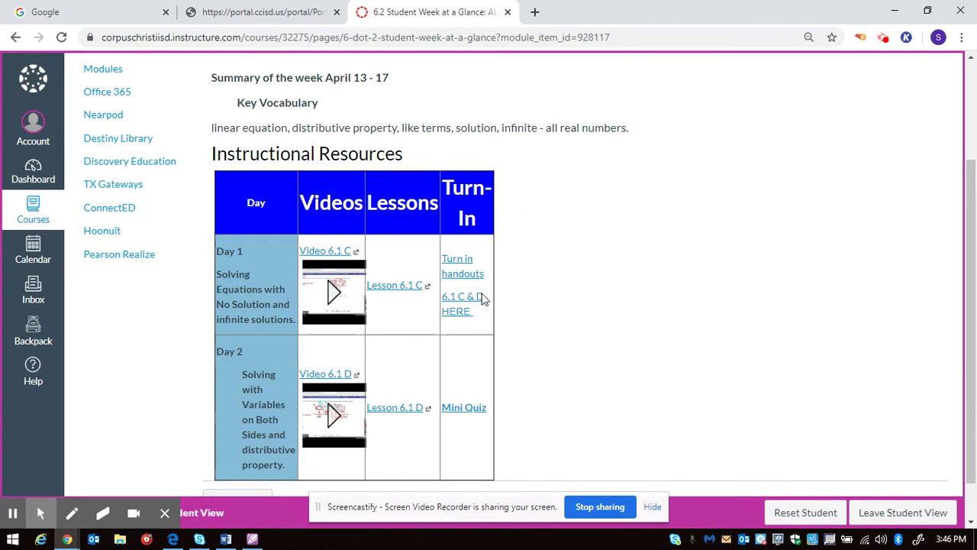
{"action": "scroll", "coordinate": [458, 397], "scroll_direction": "up", "scroll_amount": 2}
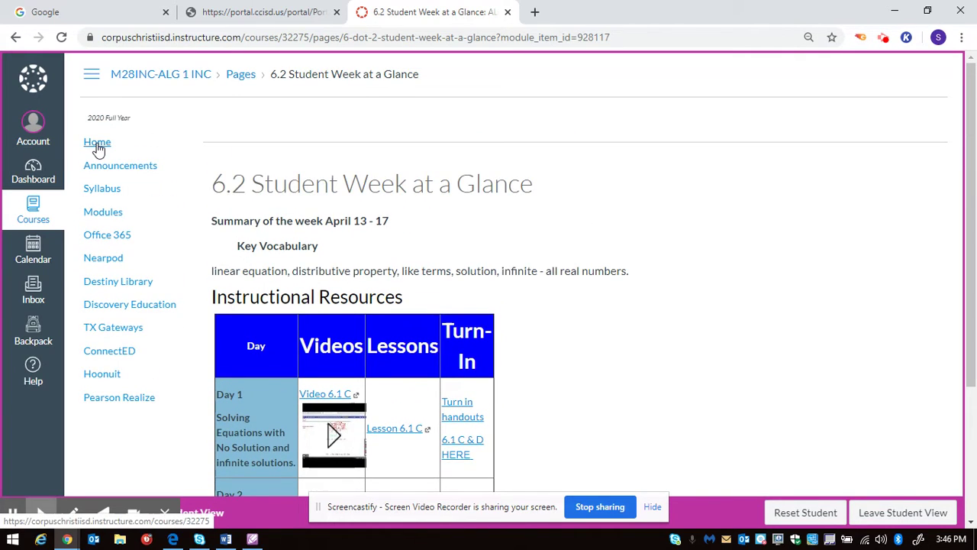
{"action": "left_click", "coordinate": [98, 145]}
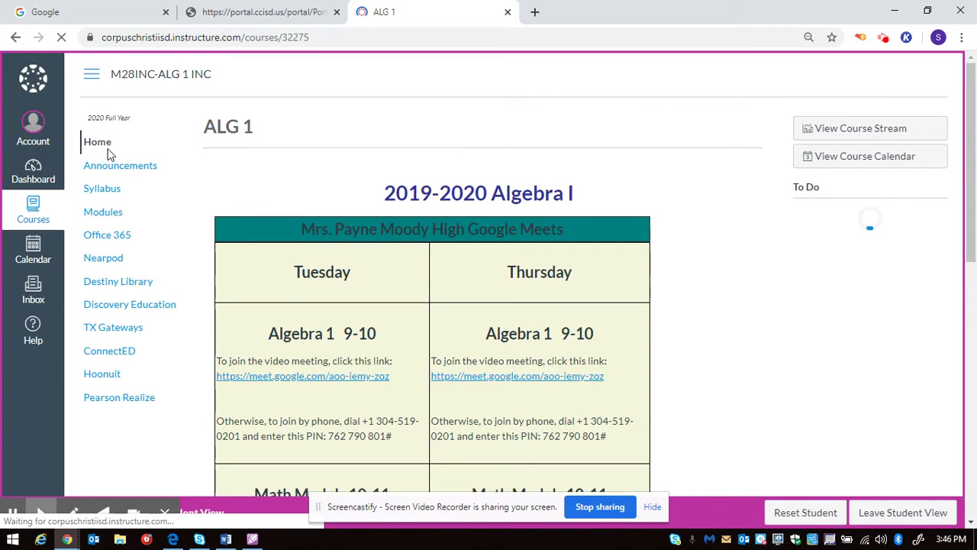
Open 6.2 Student Week at a Glance from the Week 6.2 April 13-17 module
{"action": "left_click", "coordinate": [102, 214]}
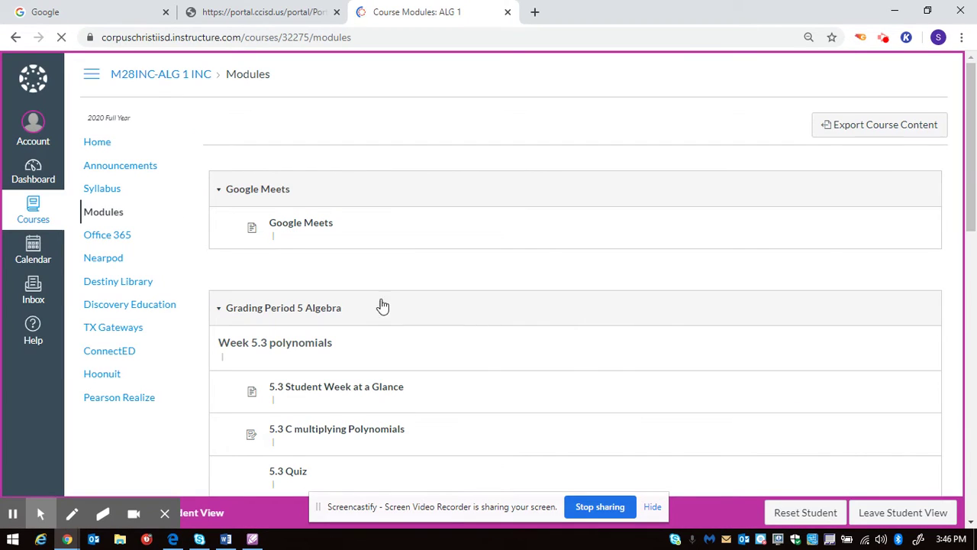
{"action": "scroll", "coordinate": [345, 248], "scroll_direction": "down", "scroll_amount": 3}
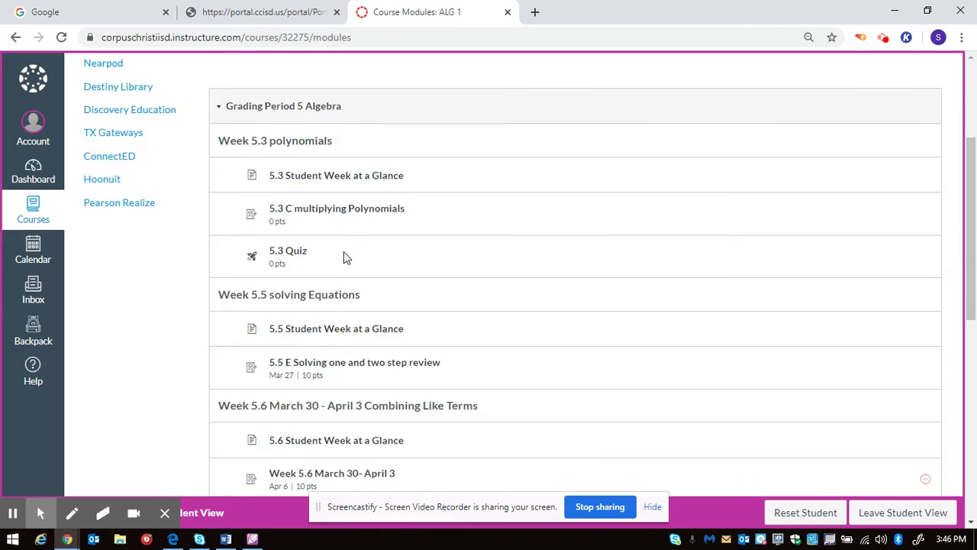
{"action": "scroll", "coordinate": [340, 253], "scroll_direction": "down", "scroll_amount": 3}
{"action": "scroll", "coordinate": [334, 255], "scroll_direction": "down", "scroll_amount": 1}
{"action": "scroll", "coordinate": [329, 253], "scroll_direction": "down", "scroll_amount": 2}
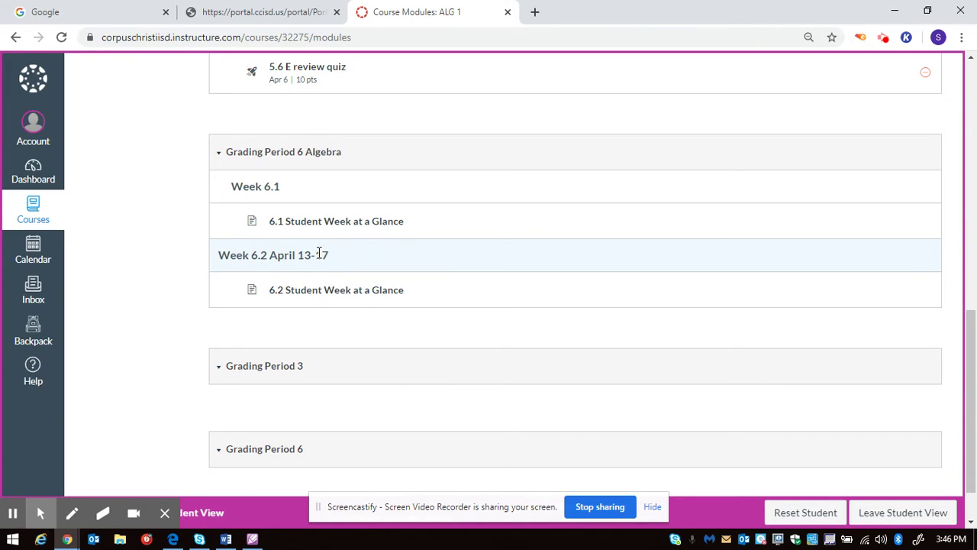
{"action": "left_click", "coordinate": [333, 295]}
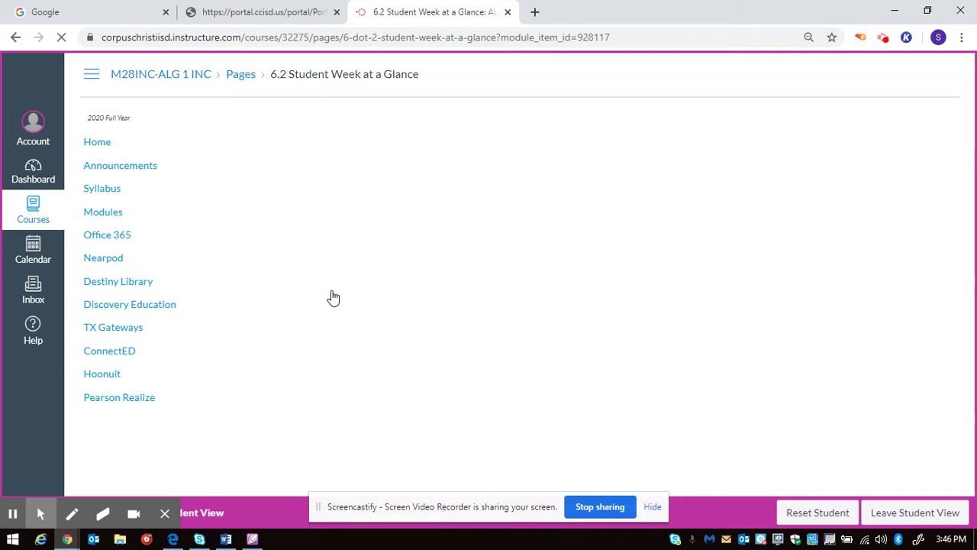
Scroll the resources table and open the Video 6.1 C thumbnail
{"action": "scroll", "coordinate": [382, 252], "scroll_direction": "down", "scroll_amount": 1}
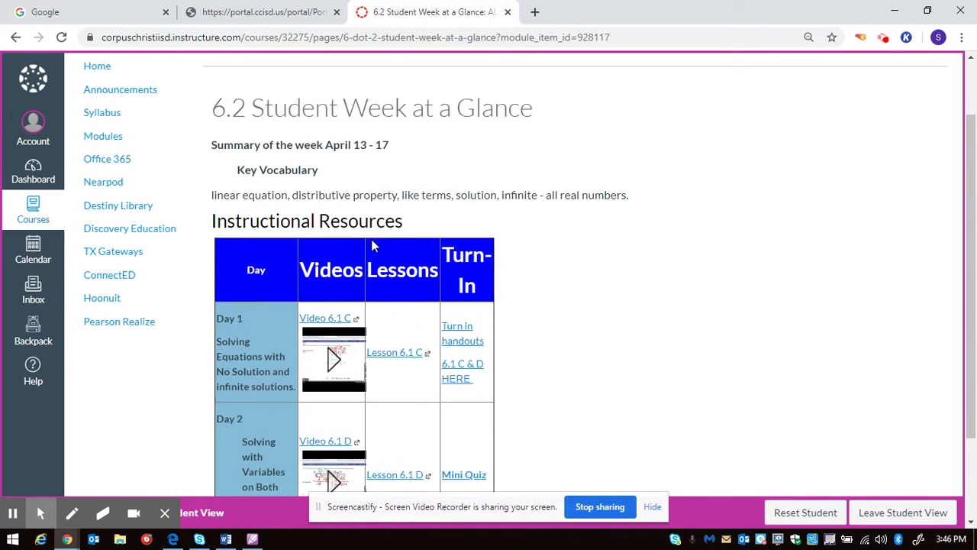
{"action": "scroll", "coordinate": [374, 230], "scroll_direction": "down", "scroll_amount": 1}
{"action": "scroll", "coordinate": [386, 188], "scroll_direction": "up", "scroll_amount": 1}
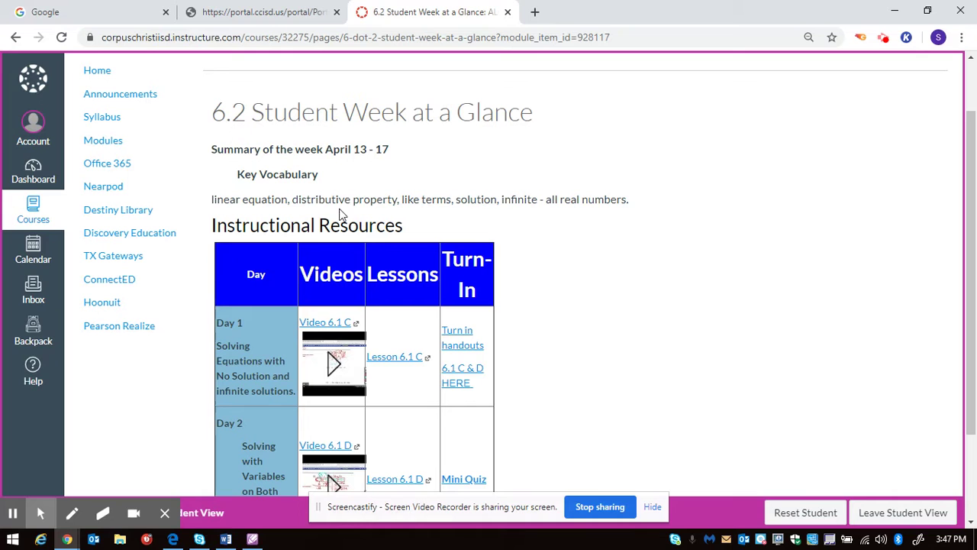
{"action": "scroll", "coordinate": [493, 234], "scroll_direction": "down", "scroll_amount": 2}
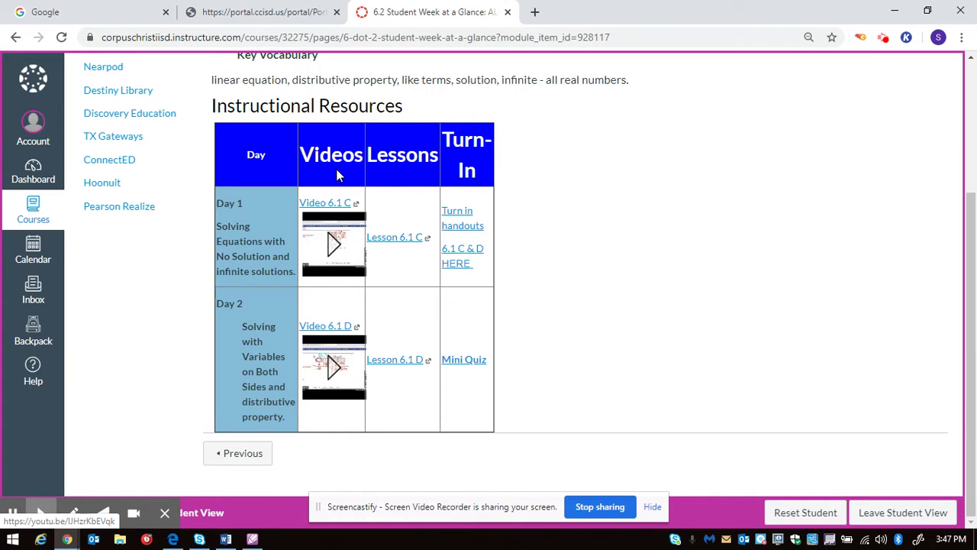
{"action": "left_click", "coordinate": [332, 241]}
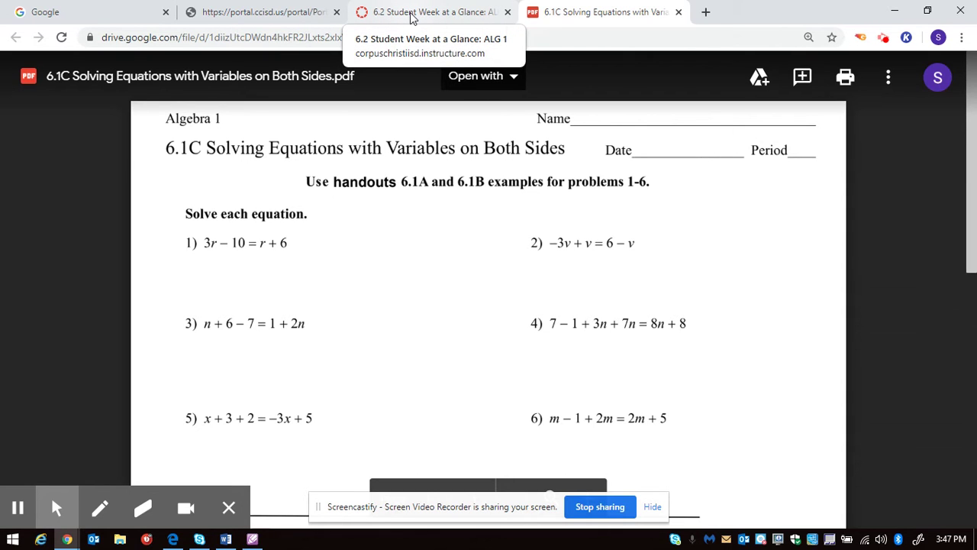
Switch back to the 6.2 Student Week at a Glance browser tab after viewing the 6.1C handout
{"action": "left_click", "coordinate": [412, 14]}
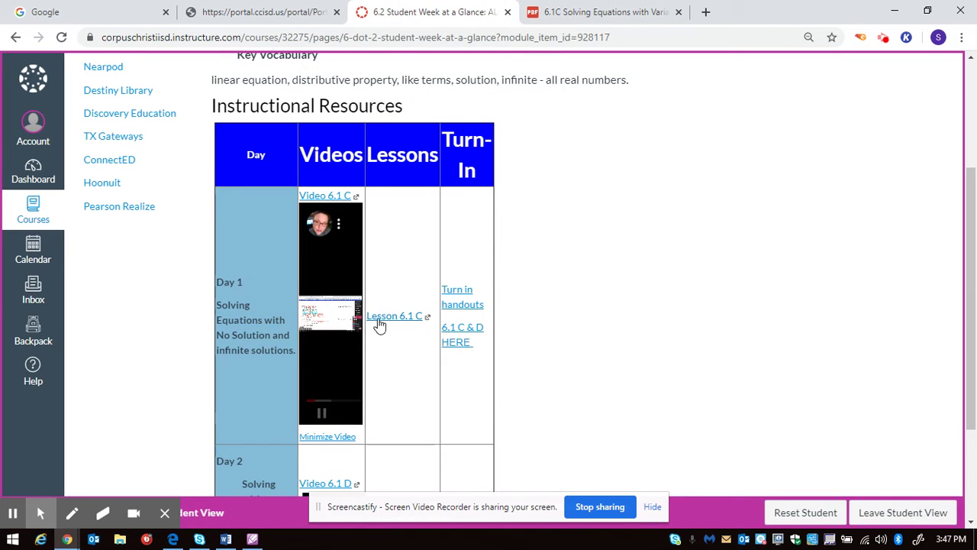
Scroll the week page and open the 6.1 C & D handouts assignment link
{"action": "scroll", "coordinate": [380, 325], "scroll_direction": "down", "scroll_amount": 2}
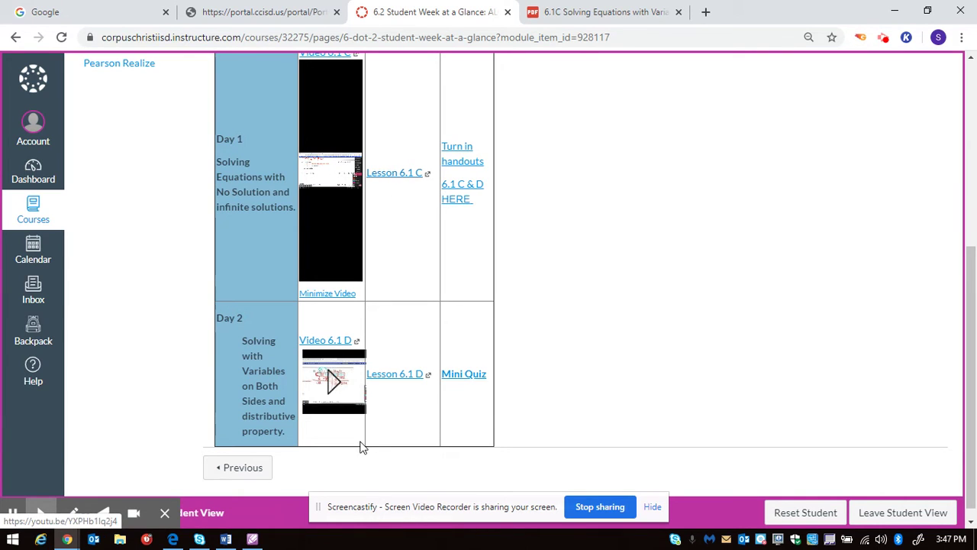
{"action": "left_click", "coordinate": [460, 153]}
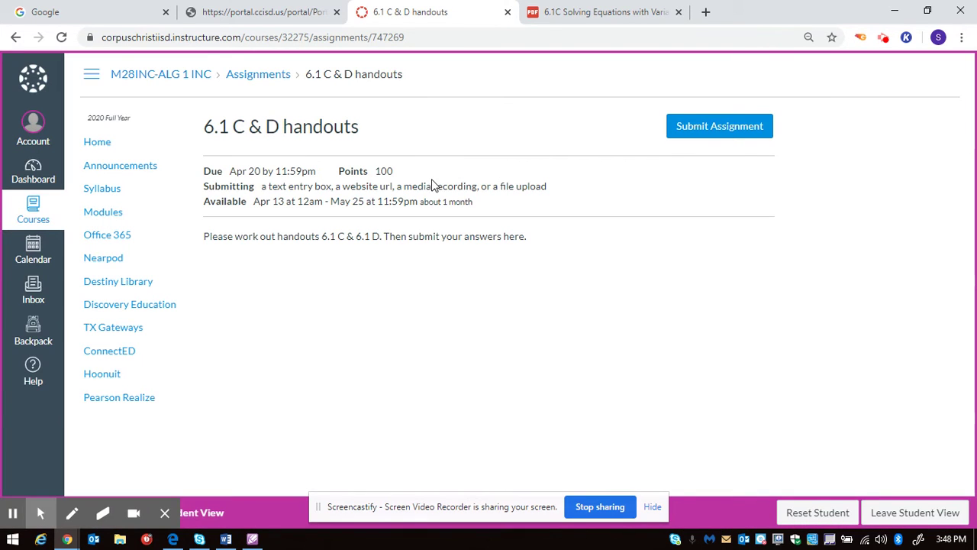
Start a File Upload submission and bring up the Choose File picker
{"action": "left_click", "coordinate": [718, 127]}
{"action": "scroll", "coordinate": [412, 229], "scroll_direction": "down", "scroll_amount": 2}
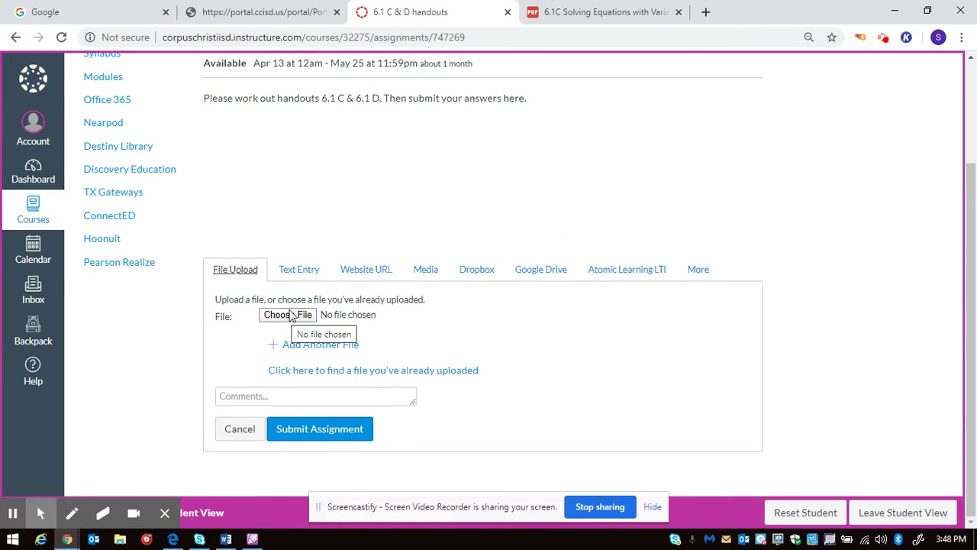
{"action": "scroll", "coordinate": [295, 270], "scroll_direction": "up", "scroll_amount": 1}
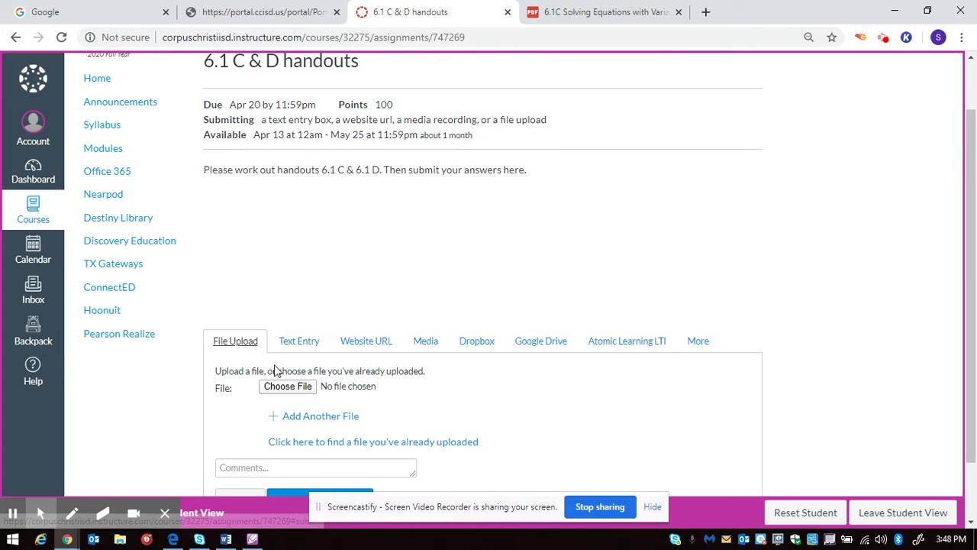
{"action": "scroll", "coordinate": [313, 364], "scroll_direction": "down", "scroll_amount": 1}
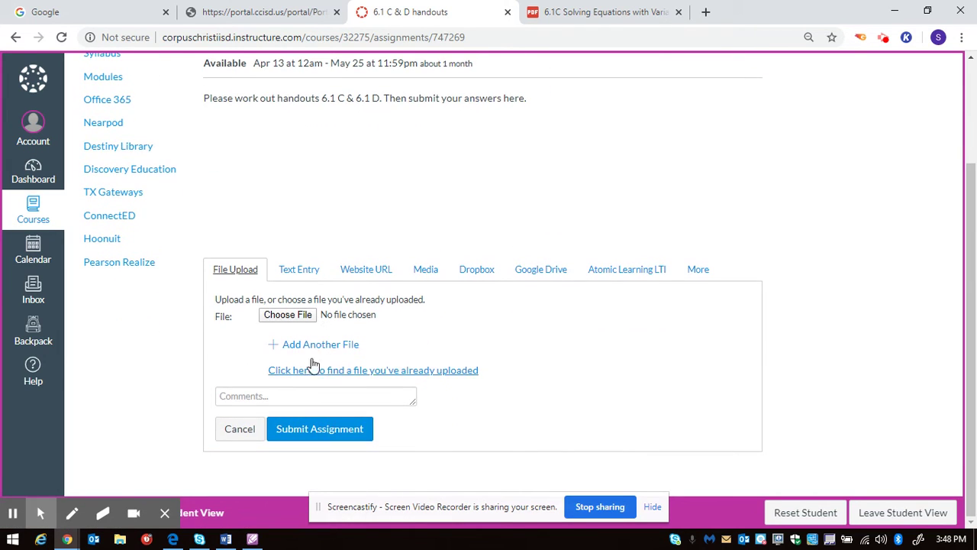
{"action": "left_click", "coordinate": [293, 316]}
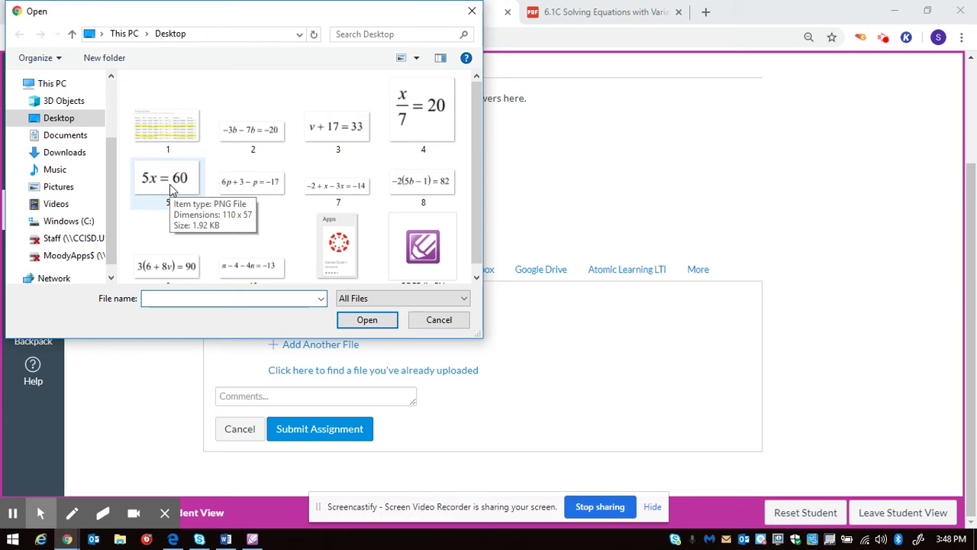
Attach 5.PNG and 6.PNG as two uploads and submit the assignment
{"action": "left_click", "coordinate": [170, 187]}
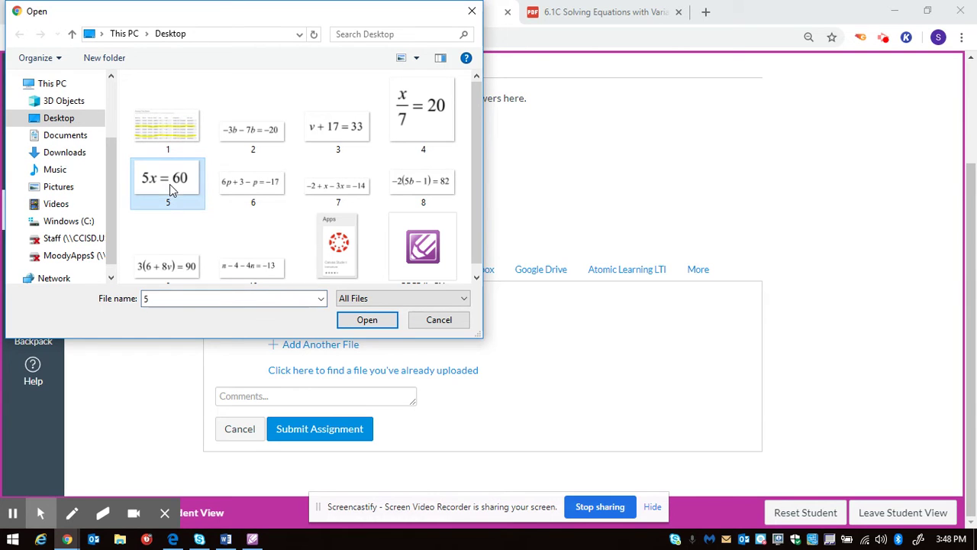
{"action": "left_click", "coordinate": [365, 320]}
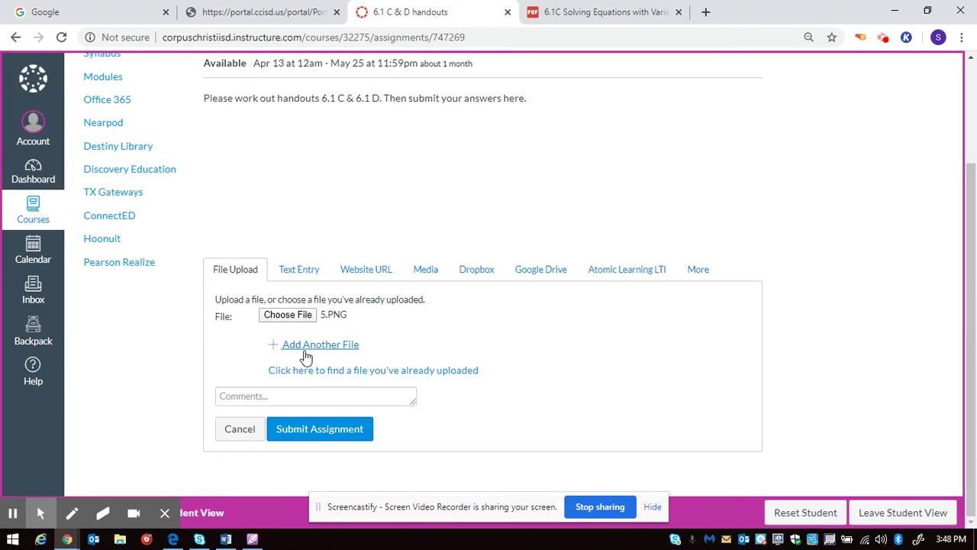
{"action": "left_click", "coordinate": [307, 345]}
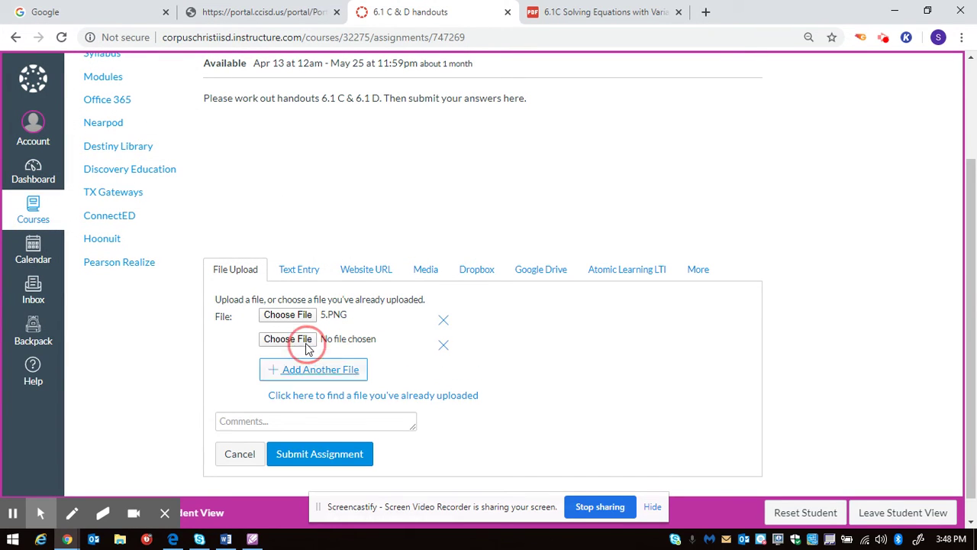
{"action": "left_click", "coordinate": [292, 342]}
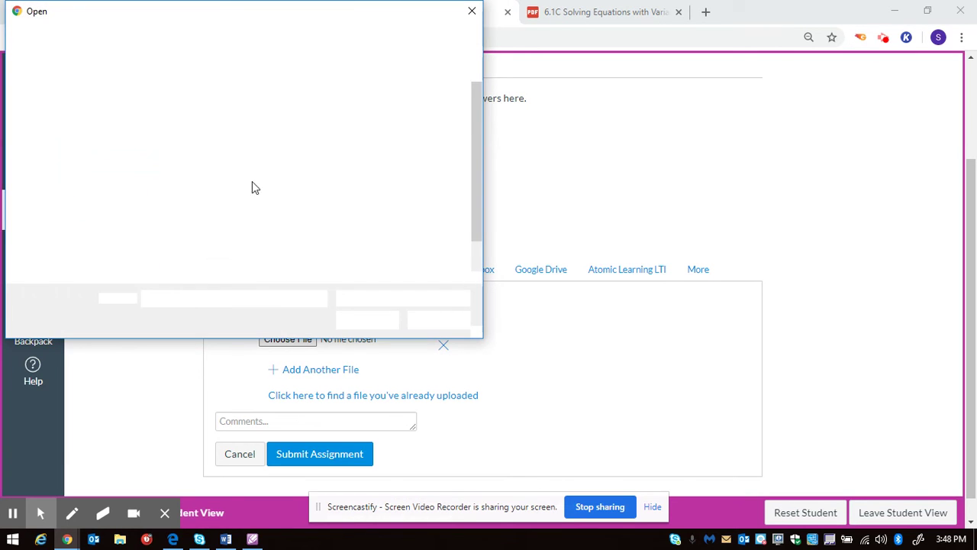
{"action": "left_click", "coordinate": [255, 217]}
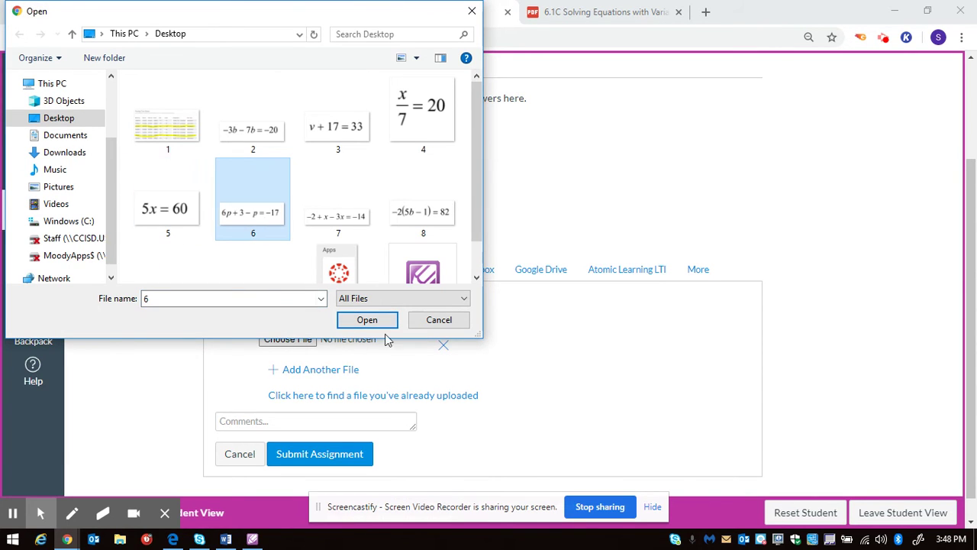
{"action": "left_click", "coordinate": [367, 320]}
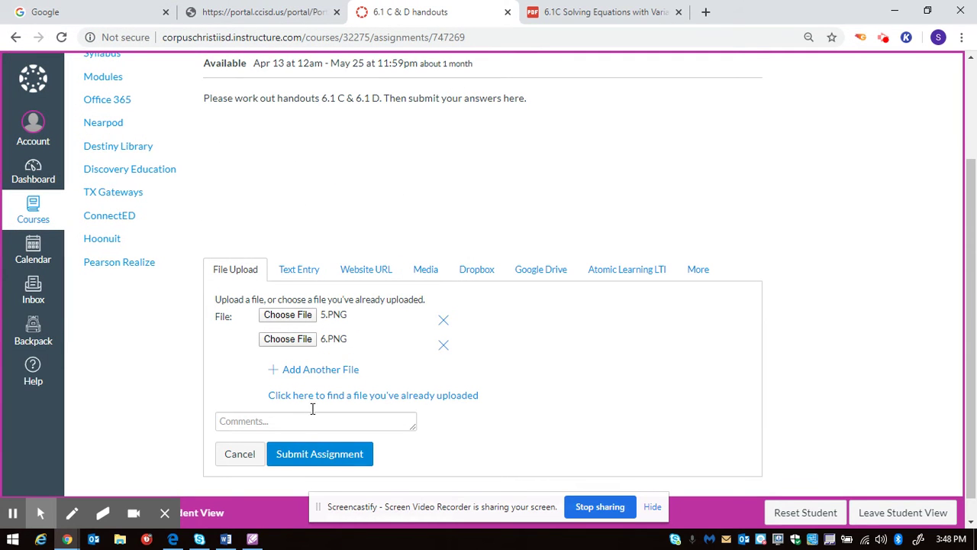
{"action": "left_click", "coordinate": [316, 460]}
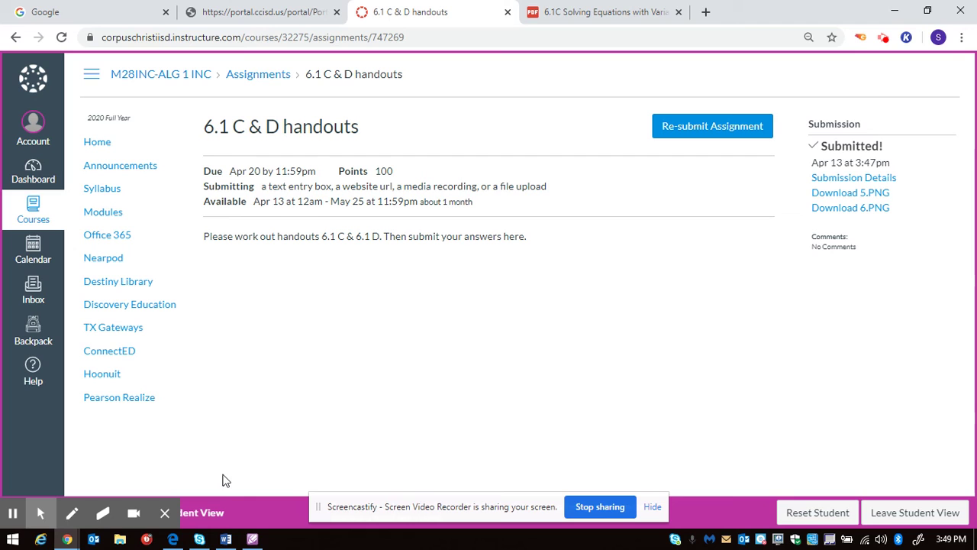
Highlight the submitted 5.PNG and submission details, then go to the course Modules list
{"action": "triple_click", "coordinate": [912, 195]}
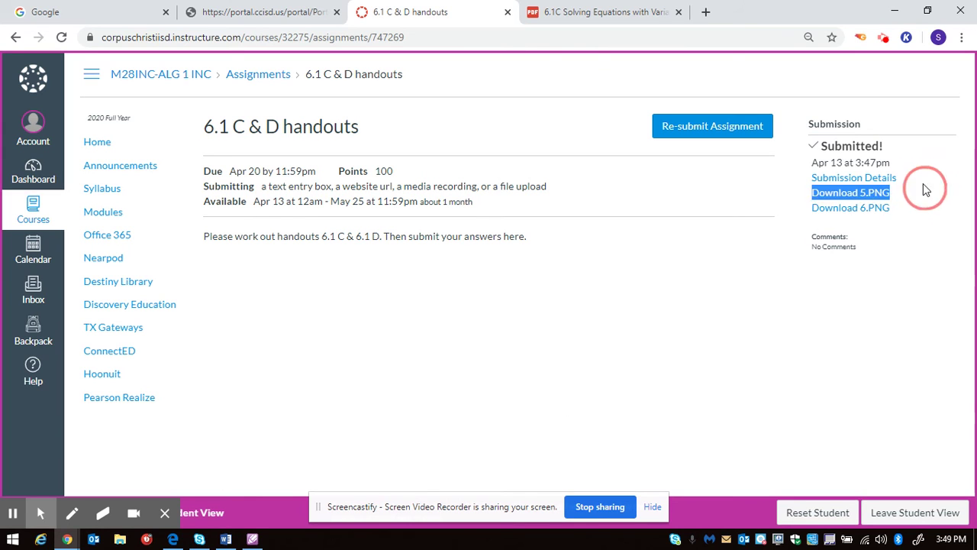
{"action": "left_click", "coordinate": [913, 175]}
{"action": "left_click_drag", "start_coordinate": [913, 176], "coordinate": [859, 169]}
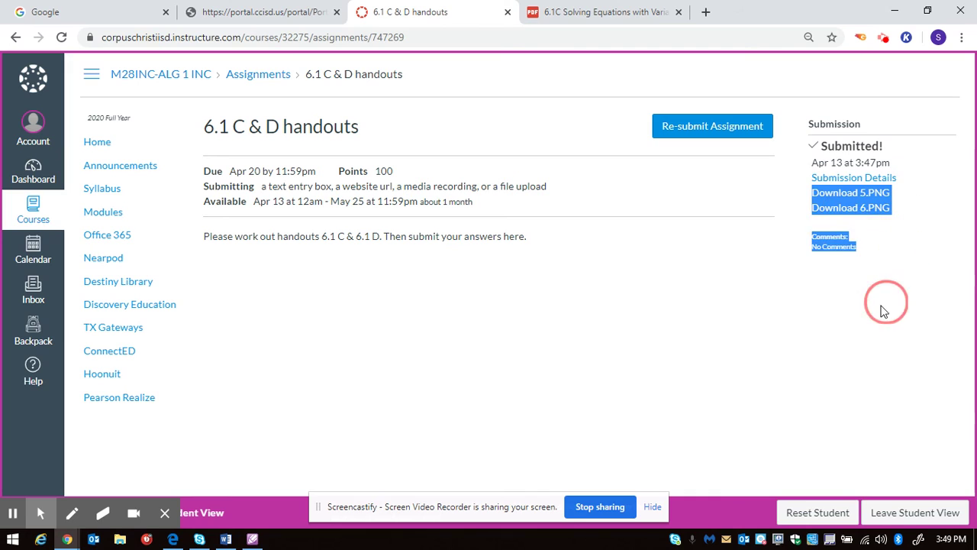
{"action": "left_click_drag", "start_coordinate": [859, 169], "coordinate": [427, 326]}
{"action": "left_click", "coordinate": [446, 313]}
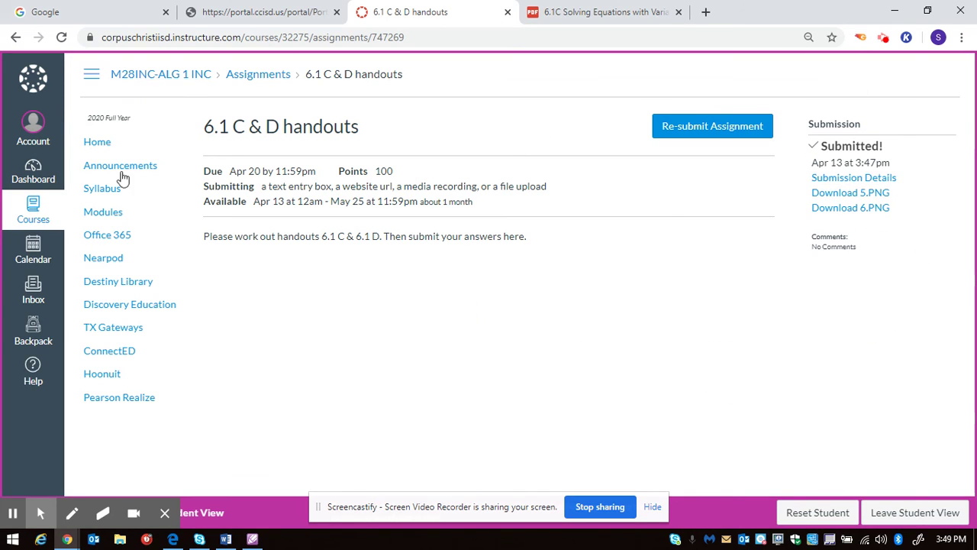
{"action": "left_click", "coordinate": [107, 218]}
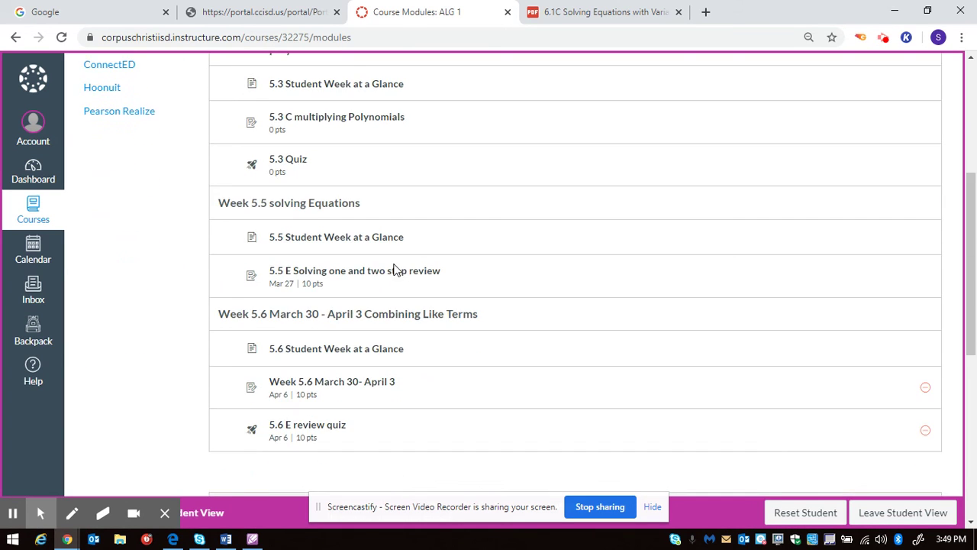
Reopen 6.2 Student Week at a Glance and follow the Day 2 Mini Quiz link
{"action": "scroll", "coordinate": [359, 267], "scroll_direction": "down", "scroll_amount": 3}
{"action": "scroll", "coordinate": [321, 263], "scroll_direction": "down", "scroll_amount": 1}
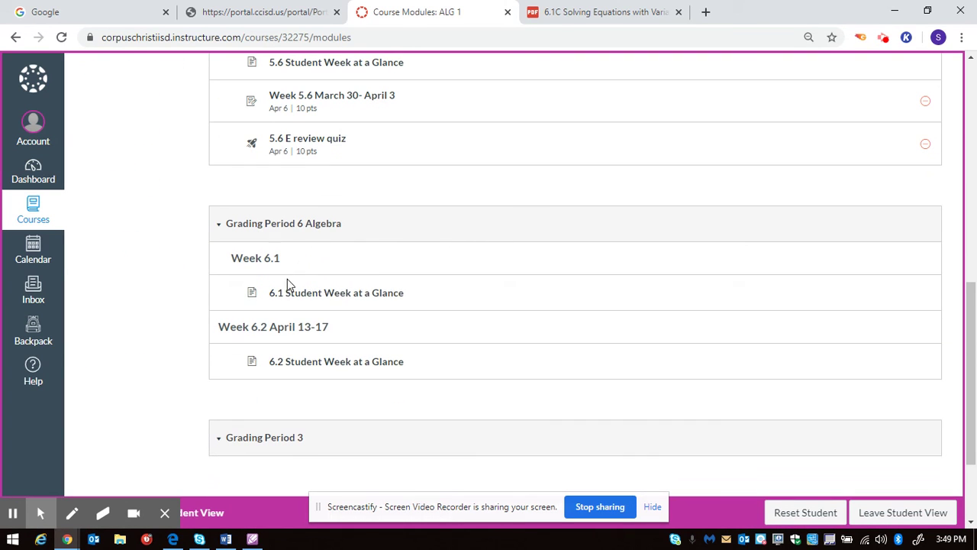
{"action": "left_click", "coordinate": [320, 363]}
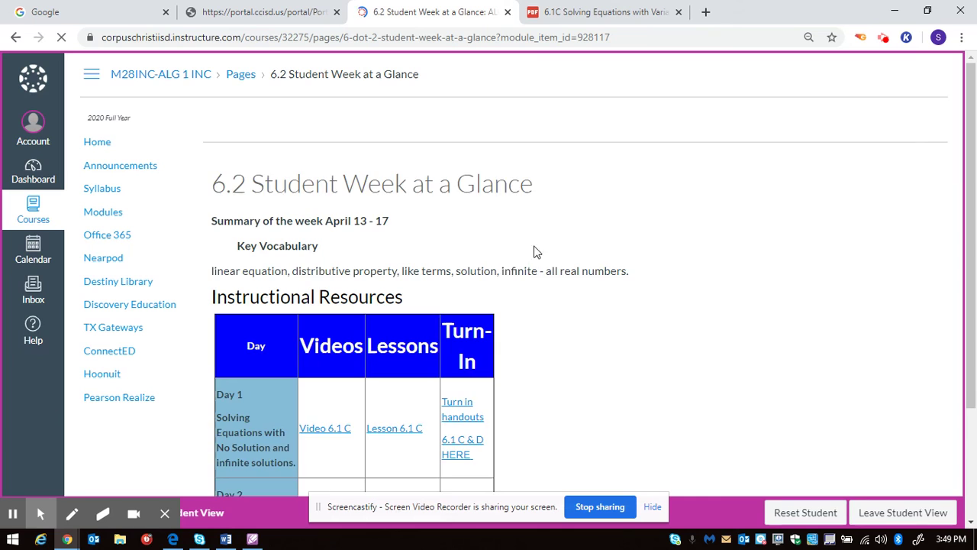
{"action": "scroll", "coordinate": [527, 200], "scroll_direction": "down", "scroll_amount": 3}
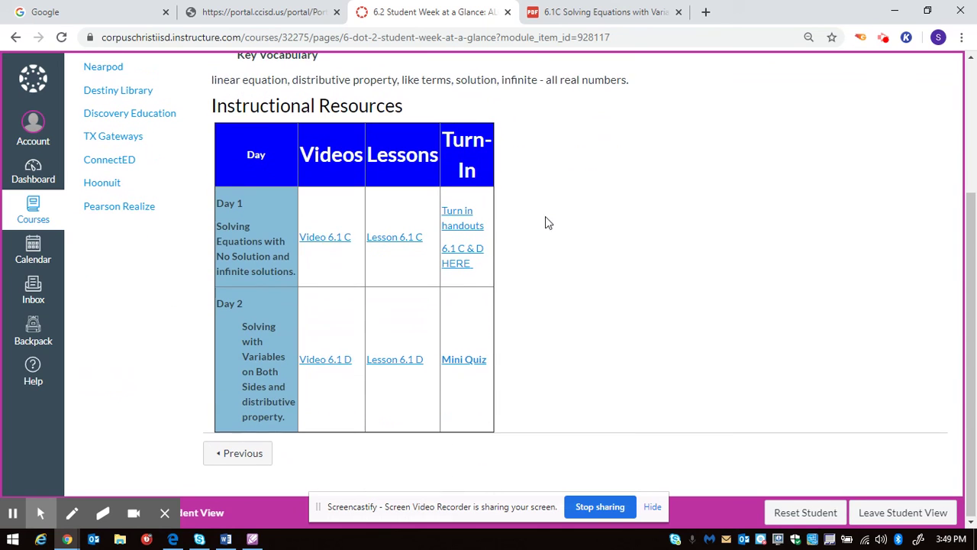
{"action": "left_click", "coordinate": [476, 360]}
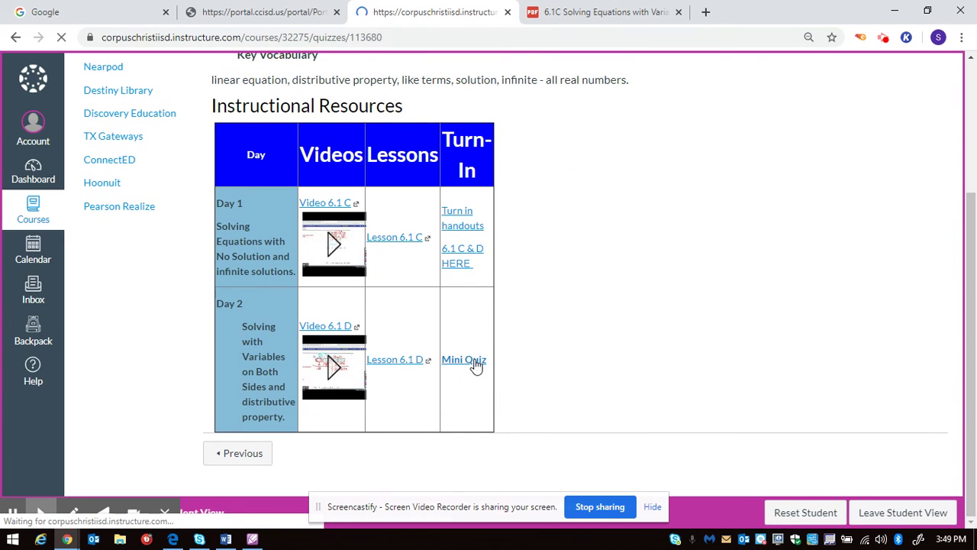